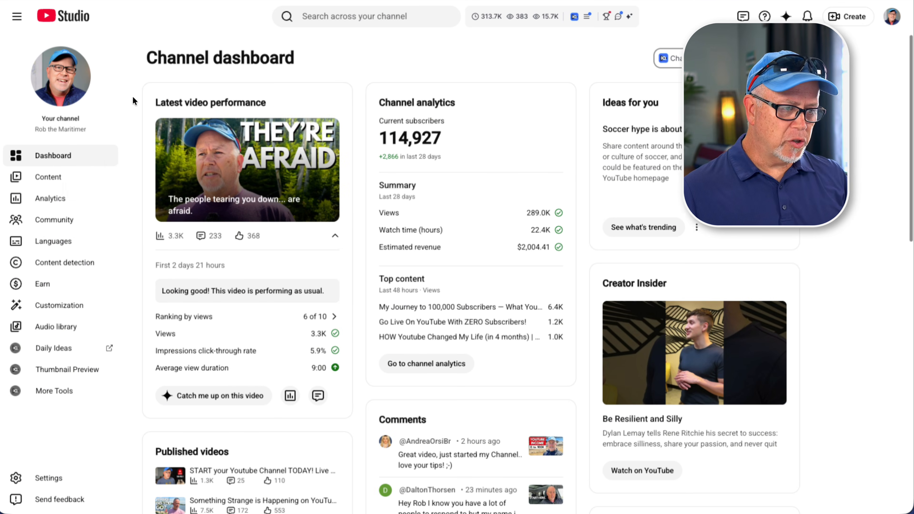
left_click(61, 307)
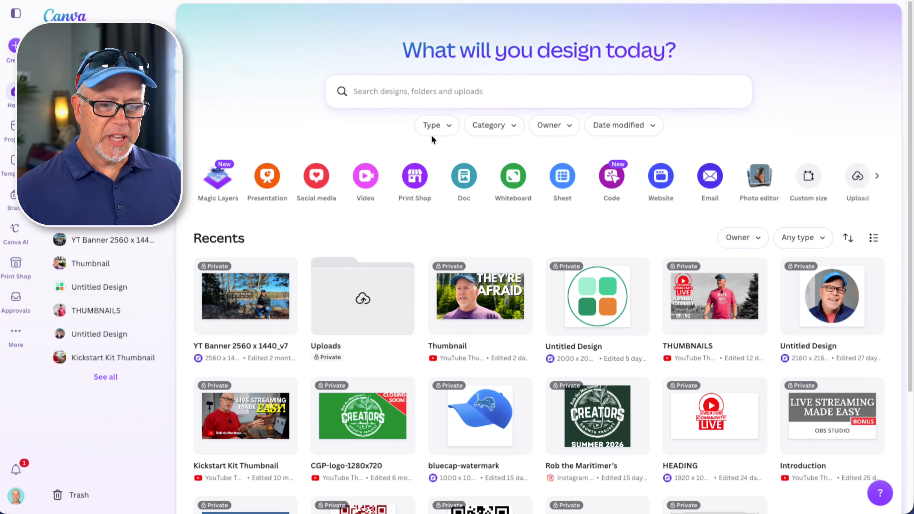
Step: Create a new custom-size design of 2560 × 1440 px
left_click(808, 178)
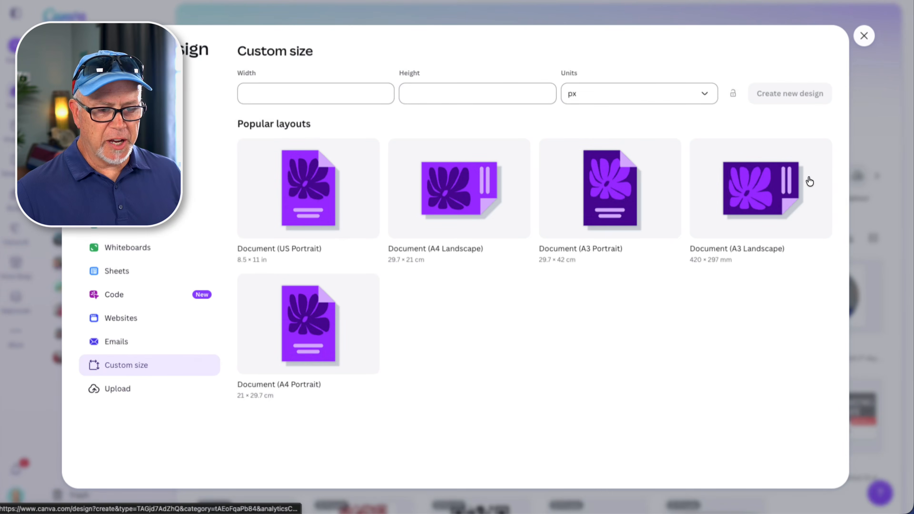
left_click(267, 93)
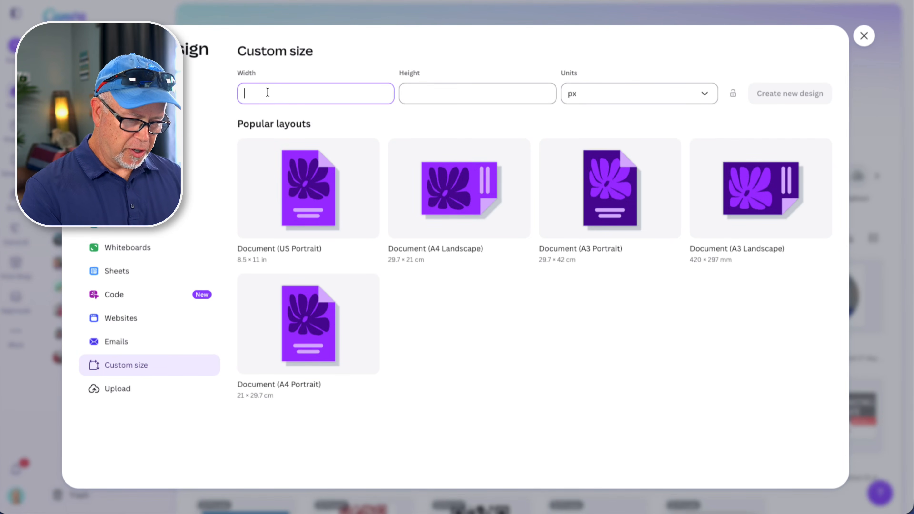
type("2560")
key("Tab")
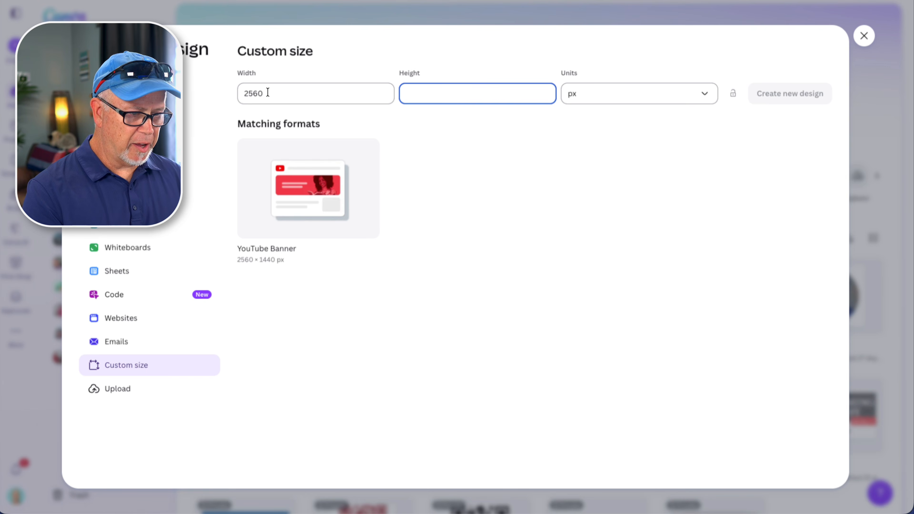
type("1440")
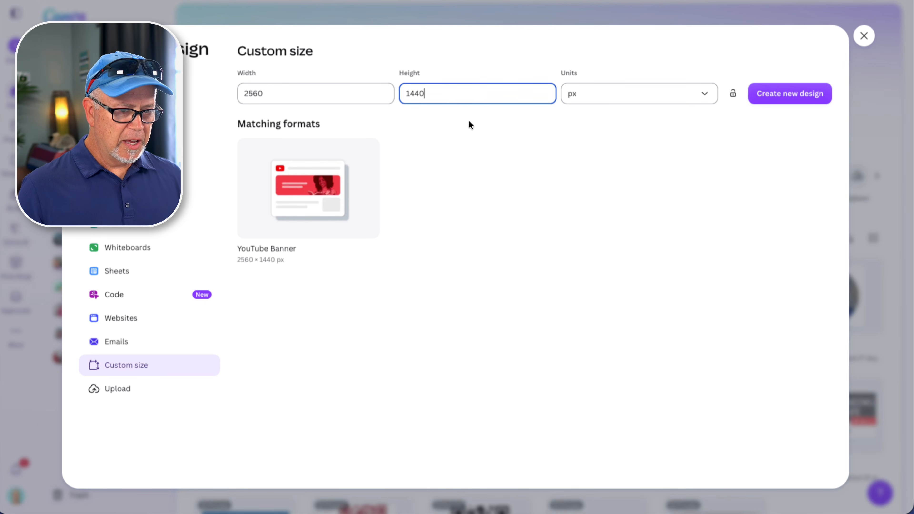
left_click(771, 93)
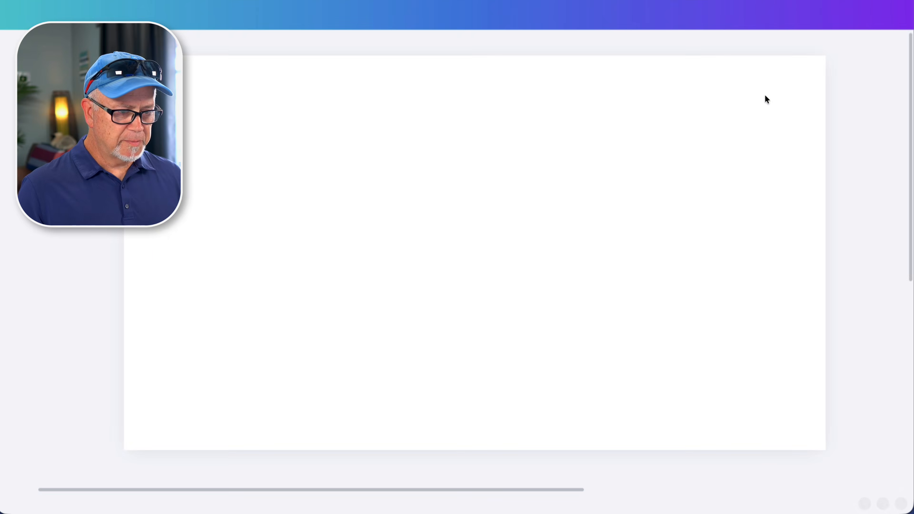
Step: Add a rectangle to the blank banner page
left_click_drag(705, 507, 702, 508)
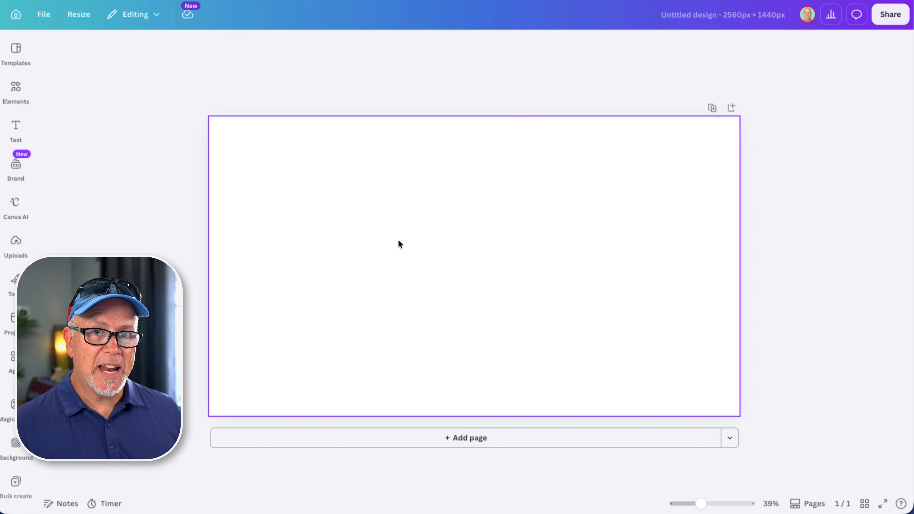
left_click(391, 240)
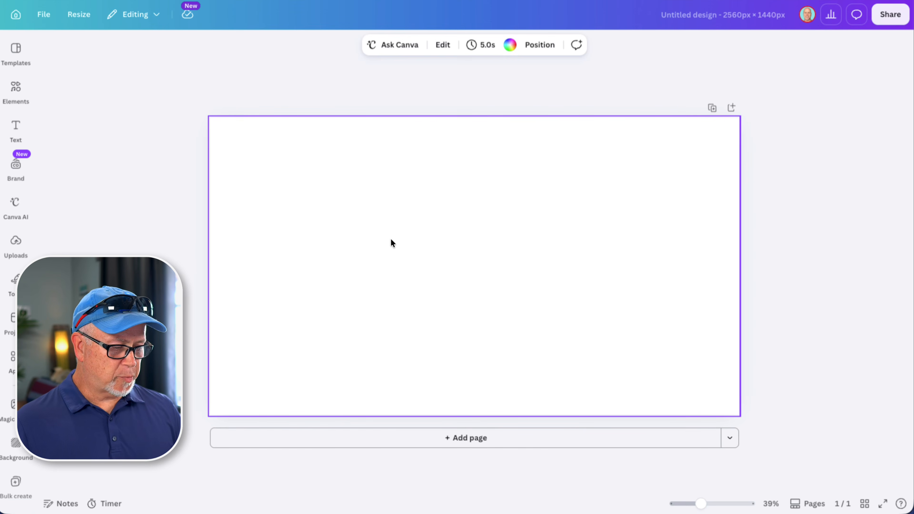
key("r")
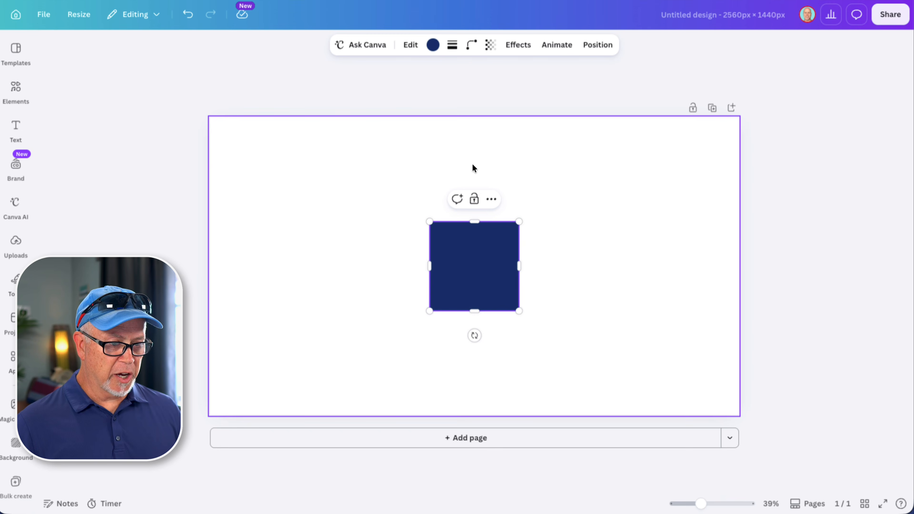
Step: Set the rectangle's width to 1546 px and height to 423 px
left_click(598, 45)
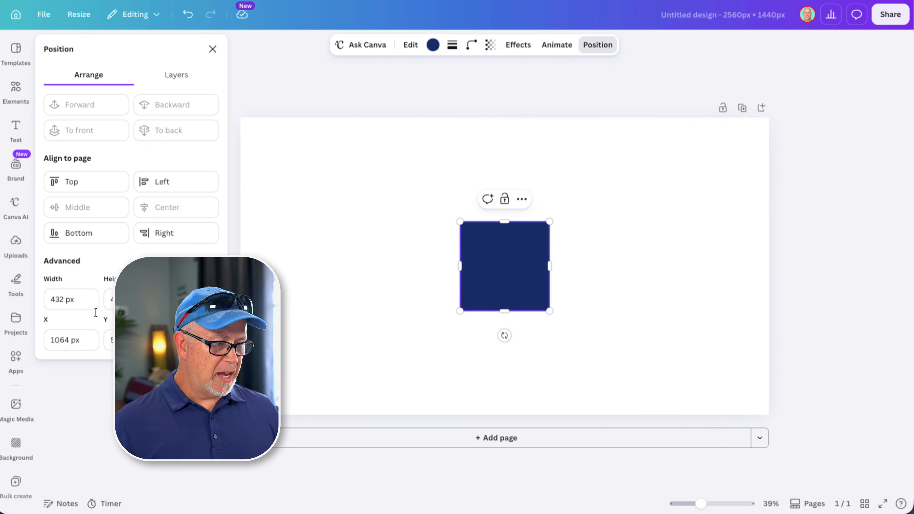
left_click(57, 299)
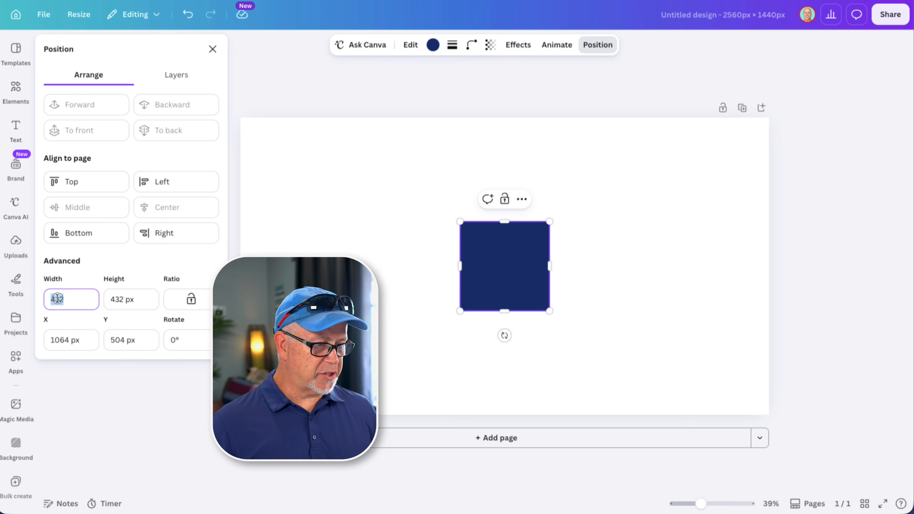
type("1146")
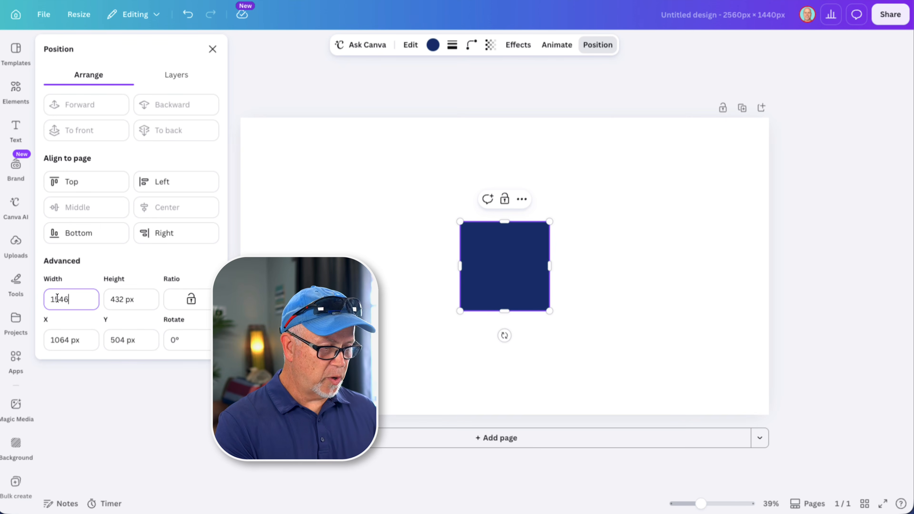
key("Tab")
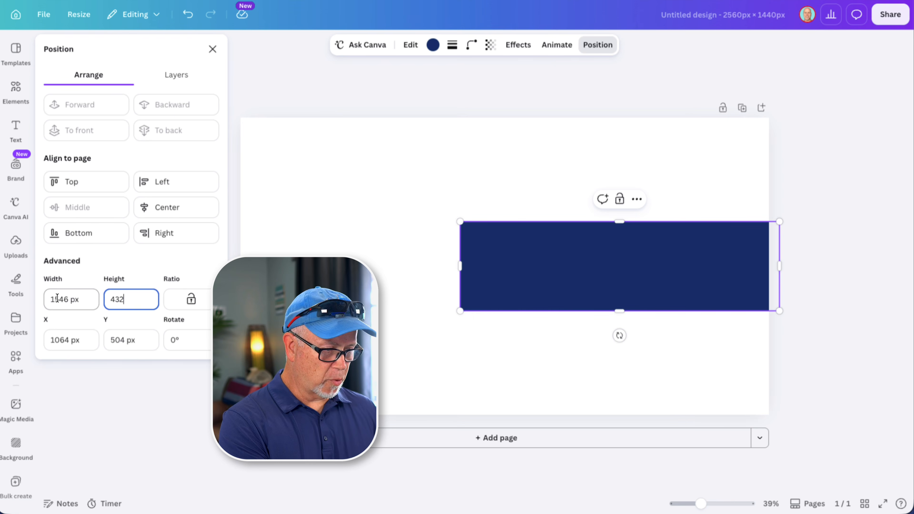
type("423")
key("Tab")
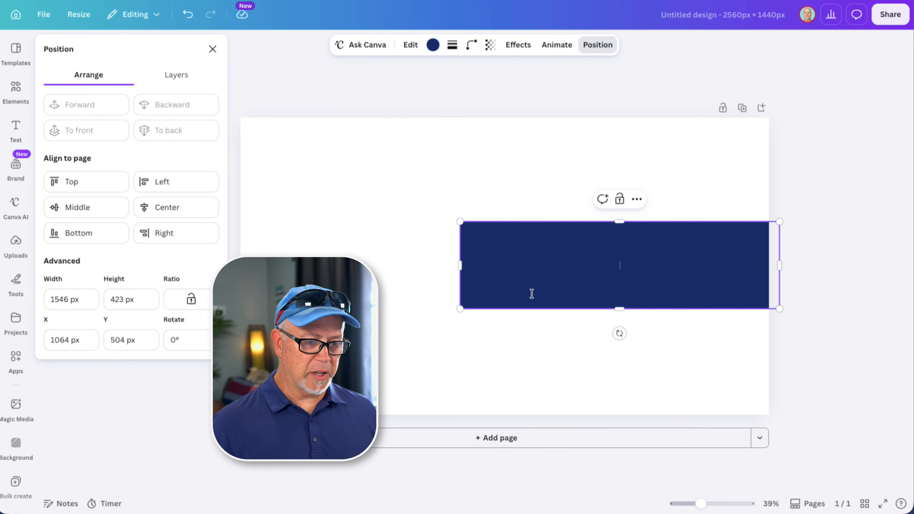
Step: Align the rectangle to the middle and center of the page
left_click(550, 321)
left_click_drag(572, 267, 527, 306)
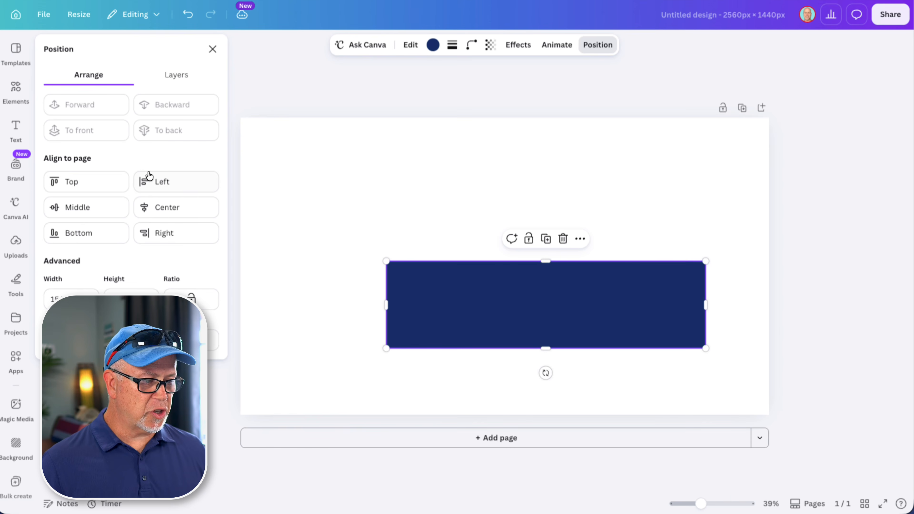
left_click(80, 212)
left_click(173, 210)
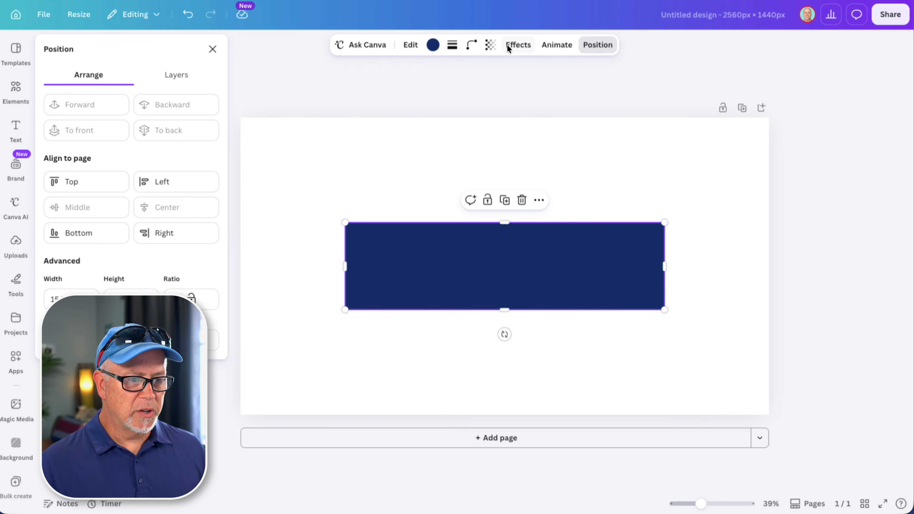
Step: Lower the rectangle's transparency to about 14
left_click(490, 48)
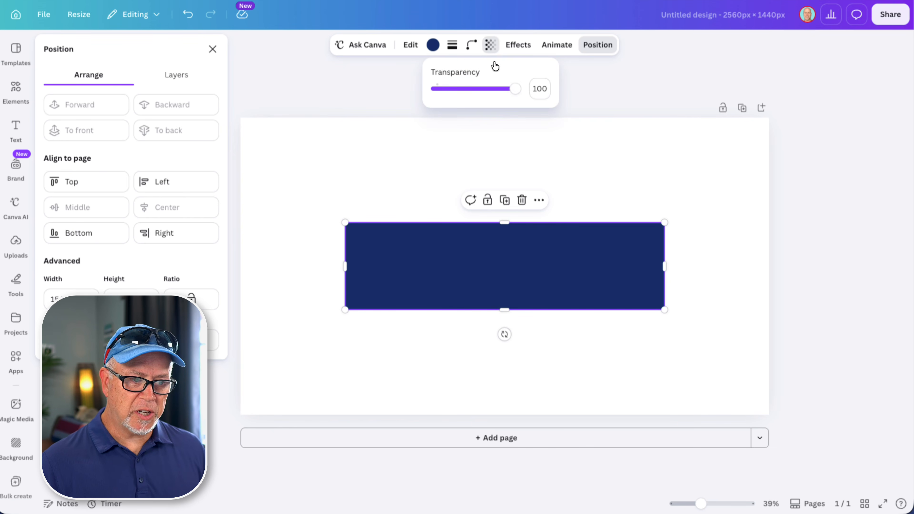
left_click_drag(514, 88, 447, 92)
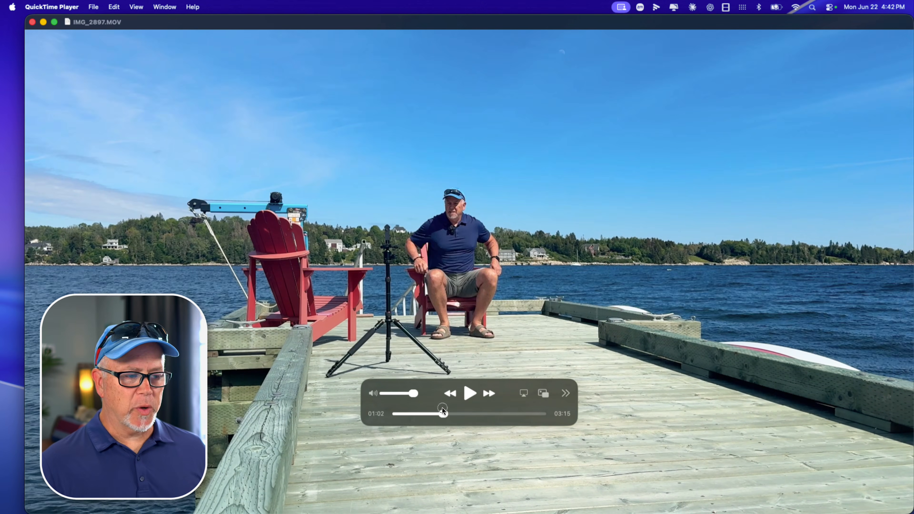
Step: Switch to QuickTime Player, scrub the video to a frame, and capture a screenshot of it
left_click_drag(443, 410, 515, 402)
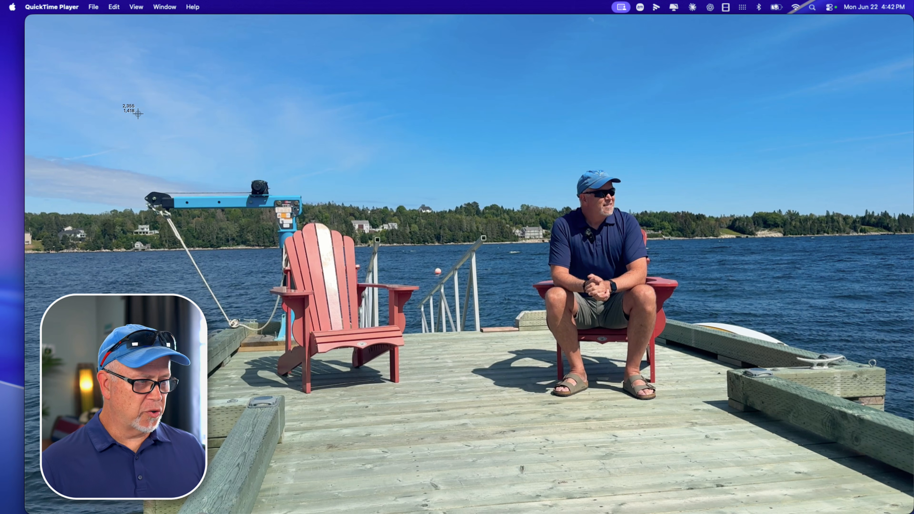
left_click_drag(27, 17, 912, 511)
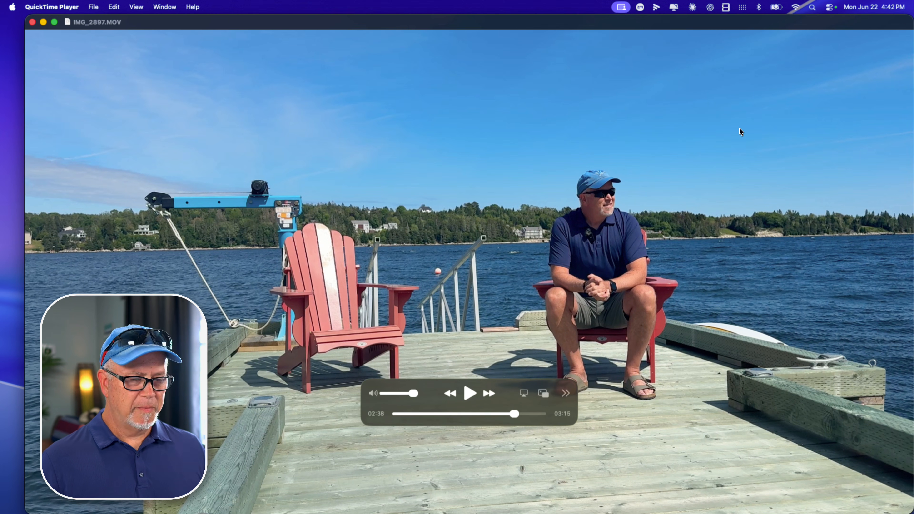
Step: Drag the screenshot into the design and resize the photo to fill the banner
left_click_drag(411, 20, 329, 0)
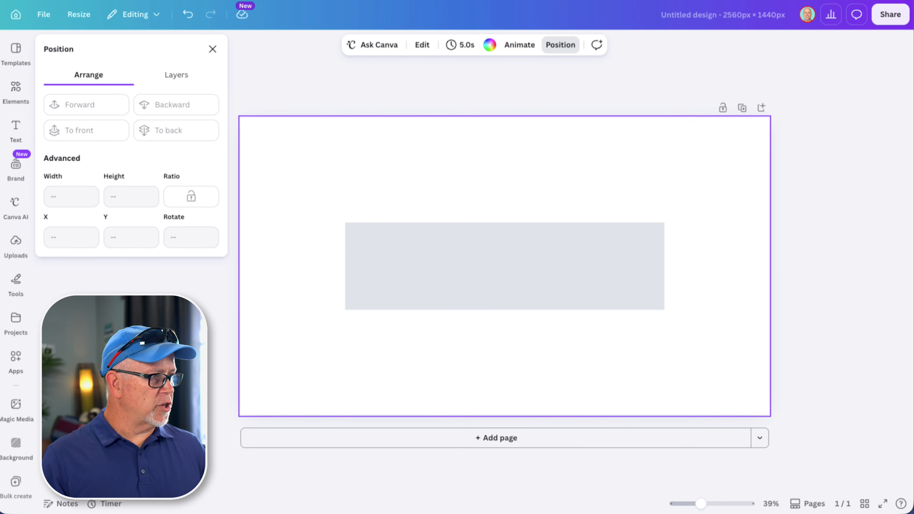
left_click_drag(101, 193, 516, 192)
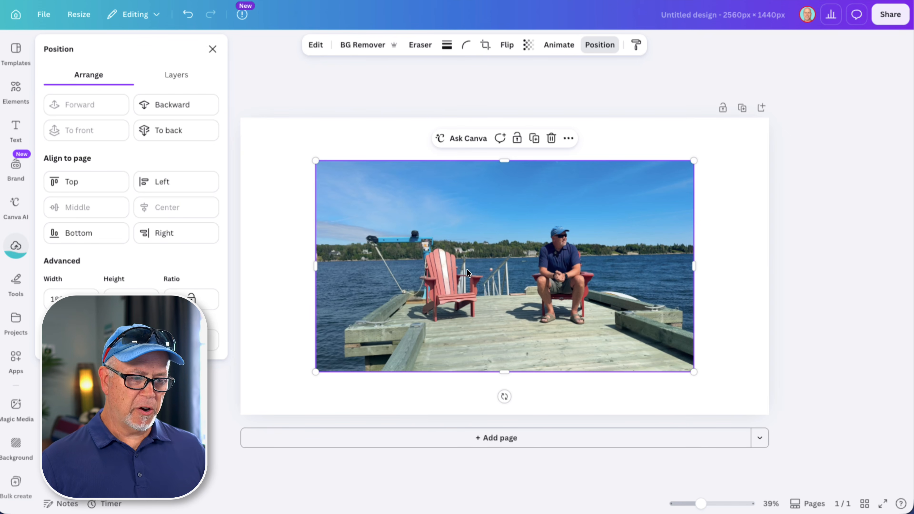
left_click_drag(466, 270, 421, 257)
left_click_drag(618, 328, 773, 414)
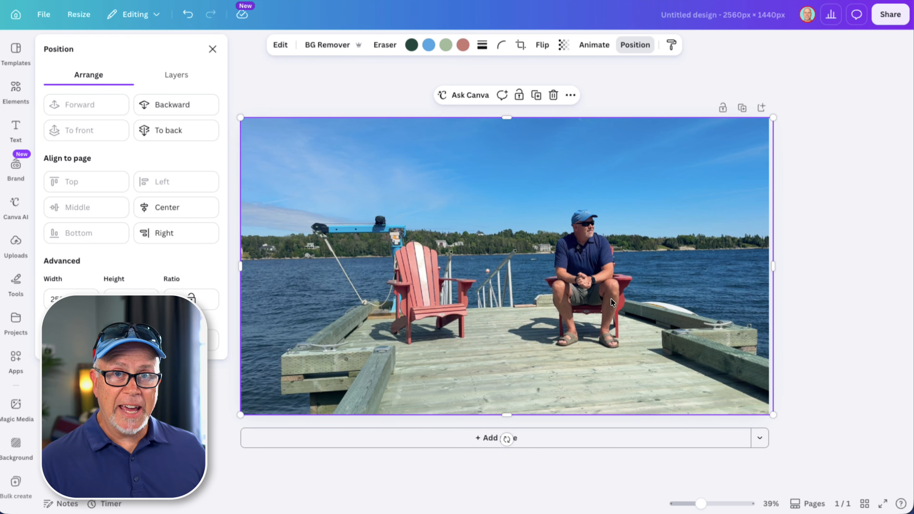
Step: Move the rectangle layer above the photo and set its transparency to 42
left_click(176, 78)
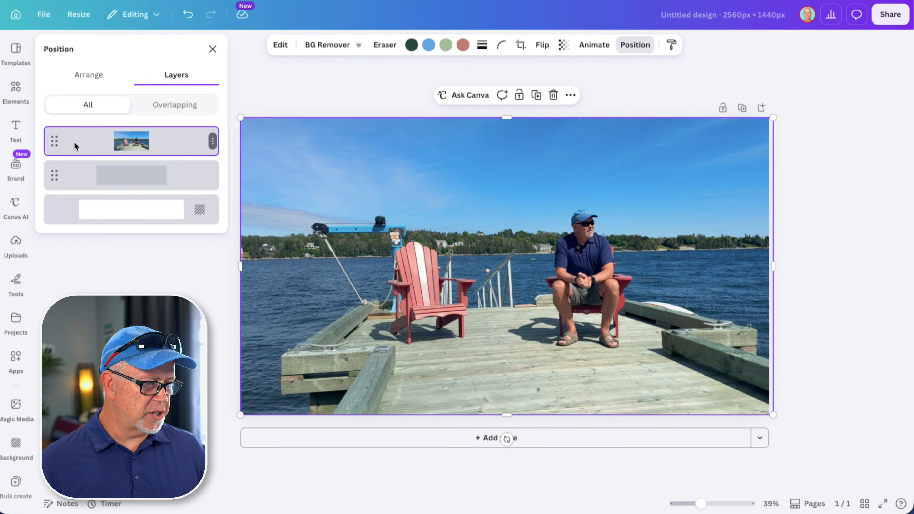
left_click_drag(53, 177, 58, 141)
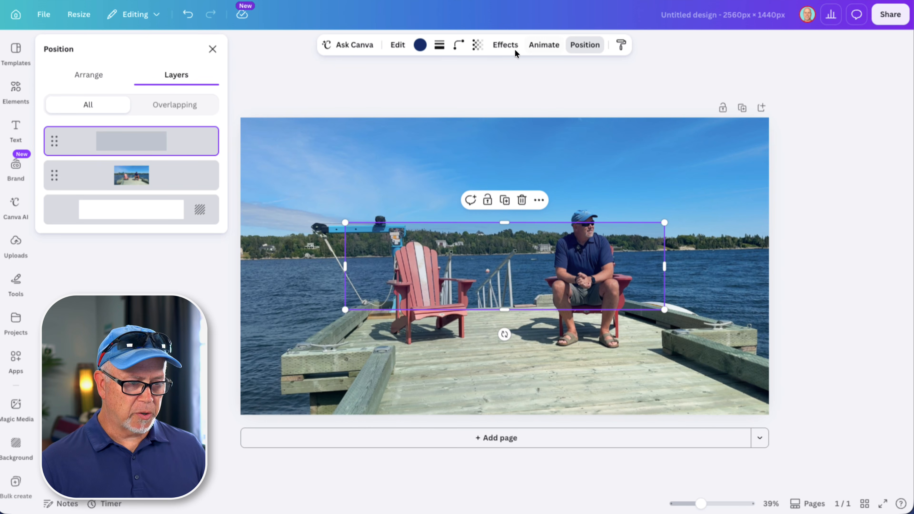
left_click(478, 44)
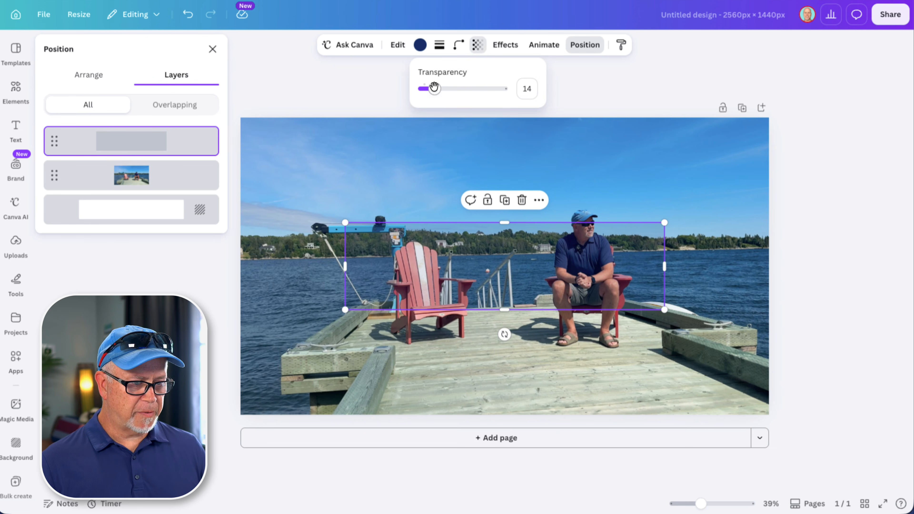
left_click_drag(434, 87, 459, 93)
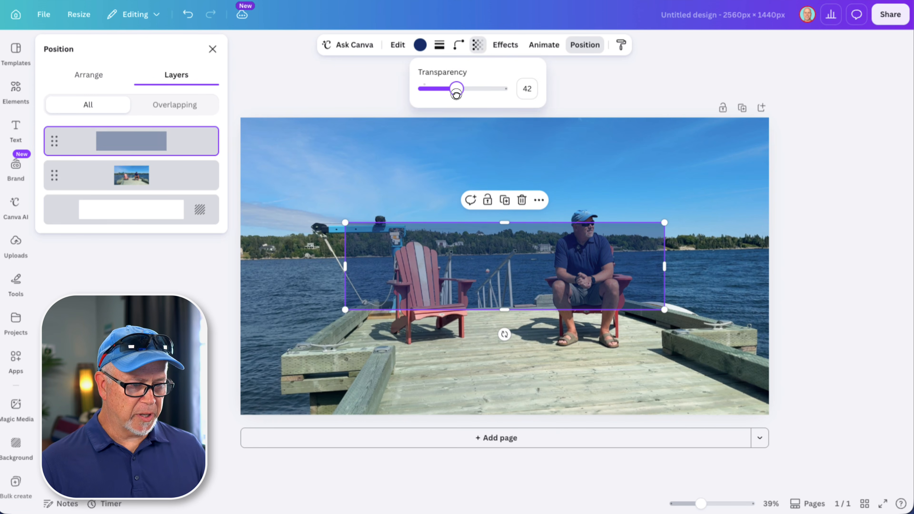
Step: Enlarge and reposition the photo so it extends past the banner's edges
left_click(382, 160)
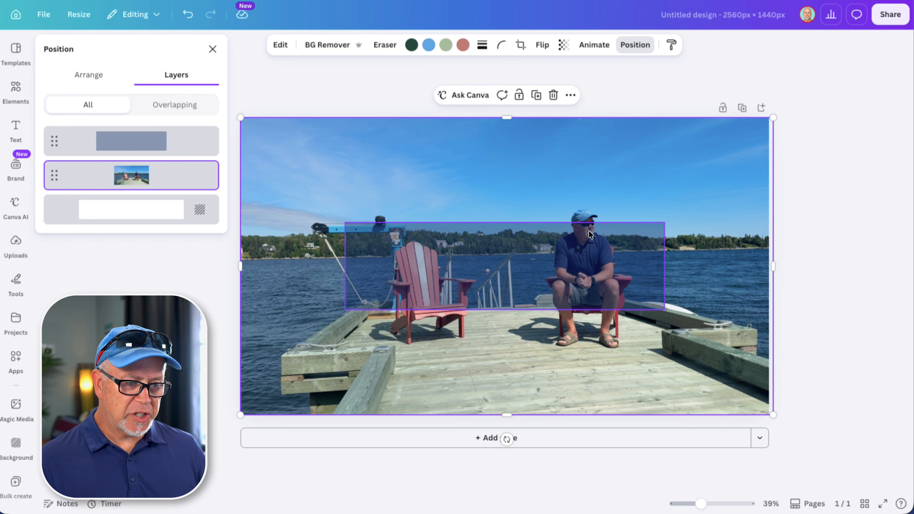
left_click_drag(716, 219, 718, 235)
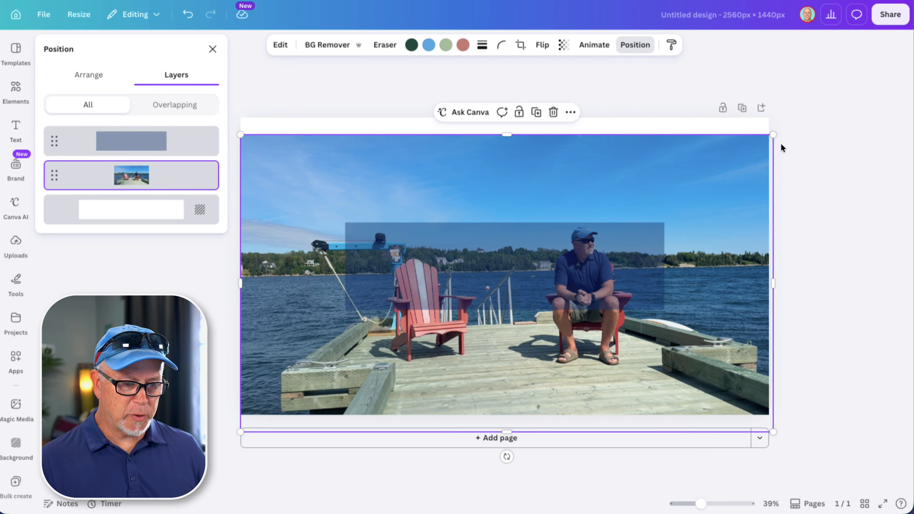
left_click_drag(774, 135, 817, 111)
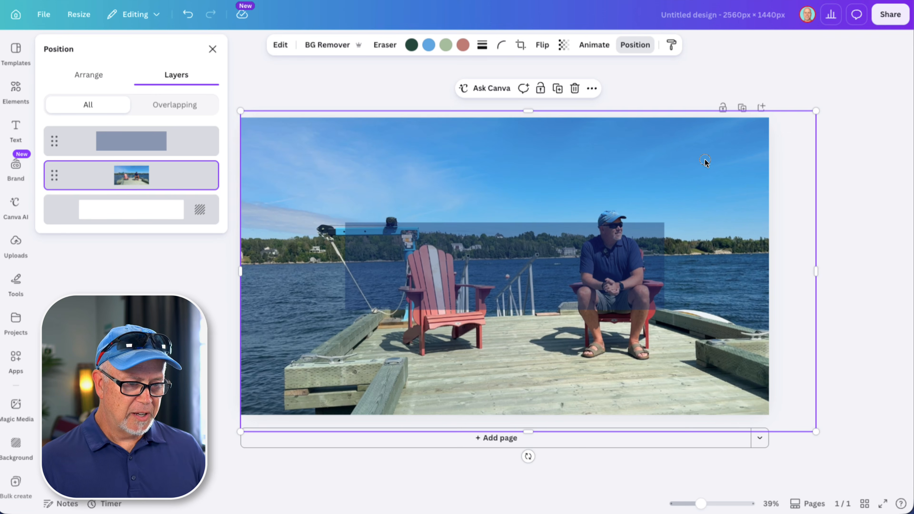
left_click_drag(706, 162, 709, 181)
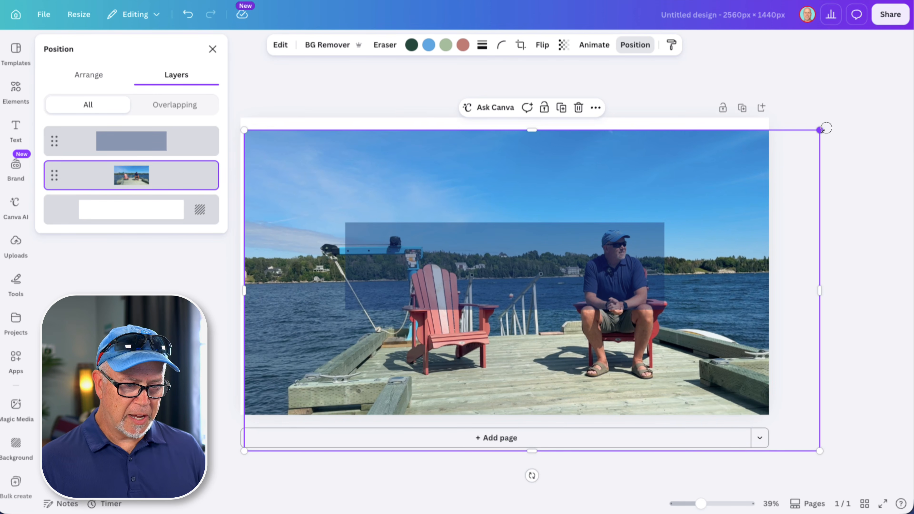
left_click_drag(822, 129, 842, 117)
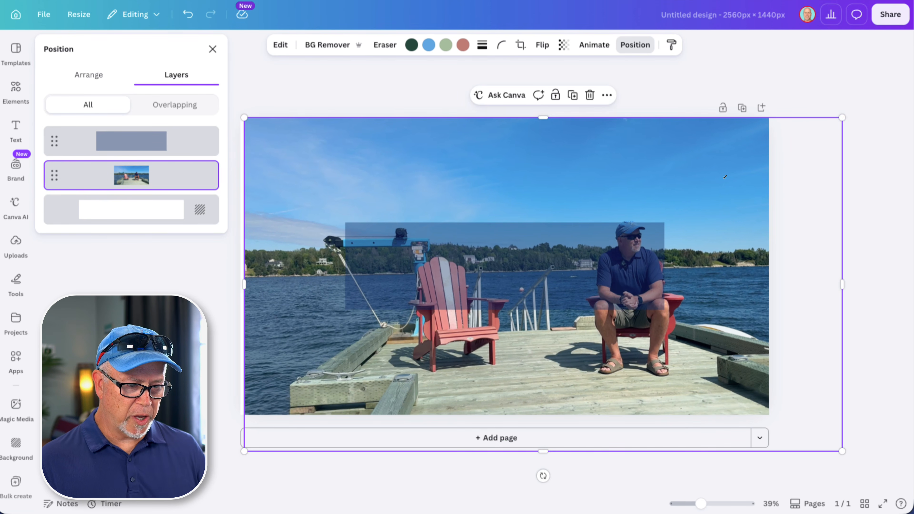
left_click_drag(716, 164, 687, 179)
left_click_drag(813, 134, 814, 134)
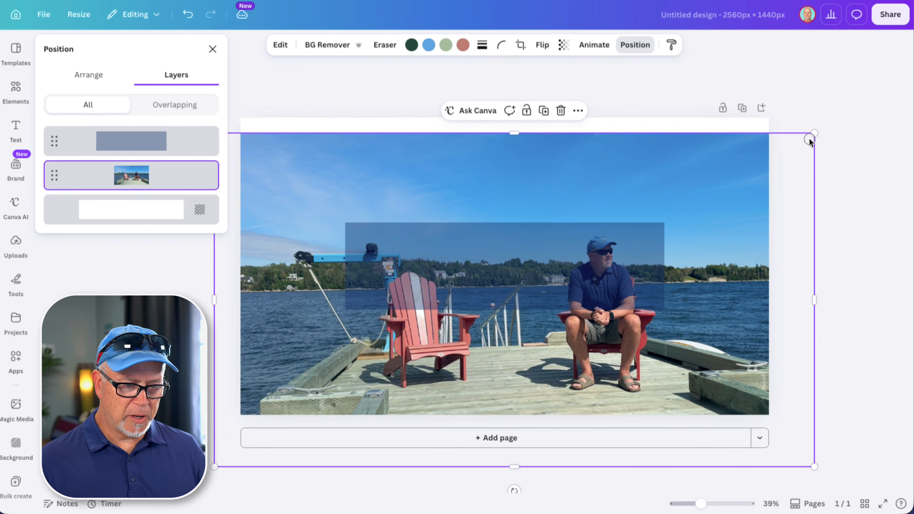
left_click_drag(784, 133, 803, 123)
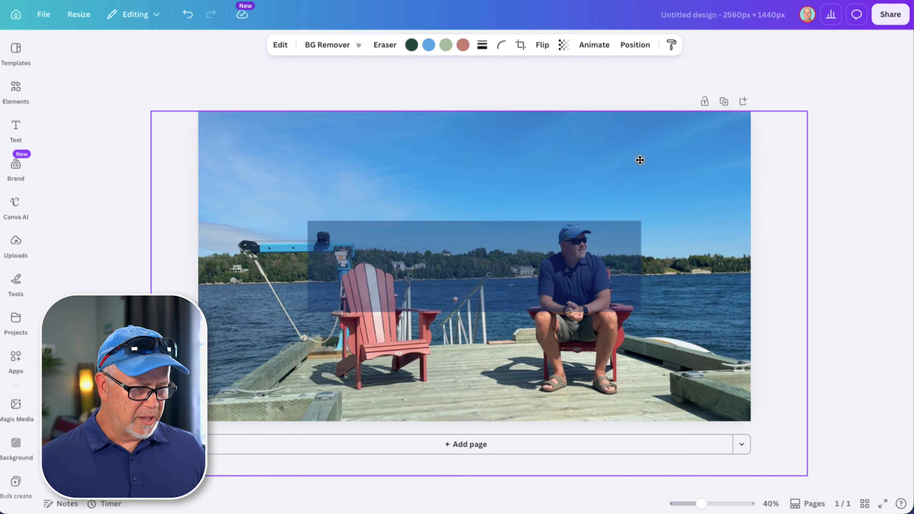
left_click_drag(641, 158, 633, 160)
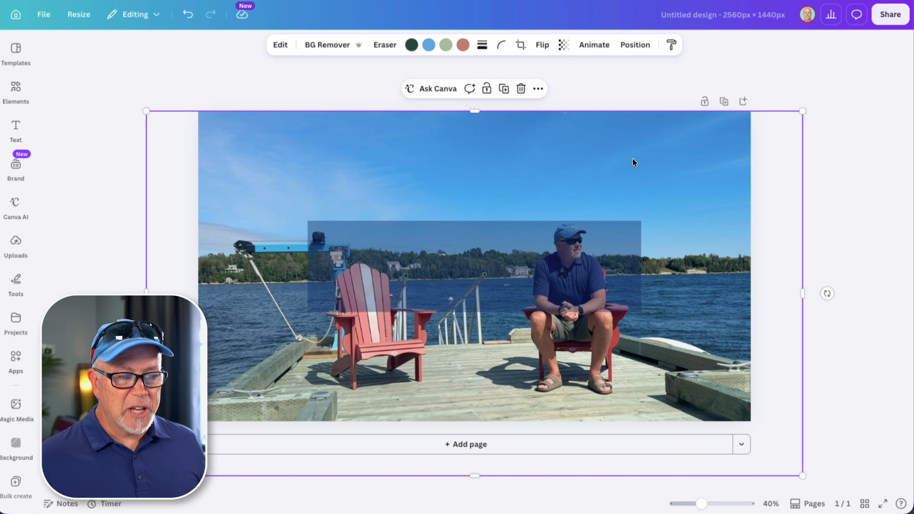
Step: Add a heading text box to the banner
left_click(241, 59)
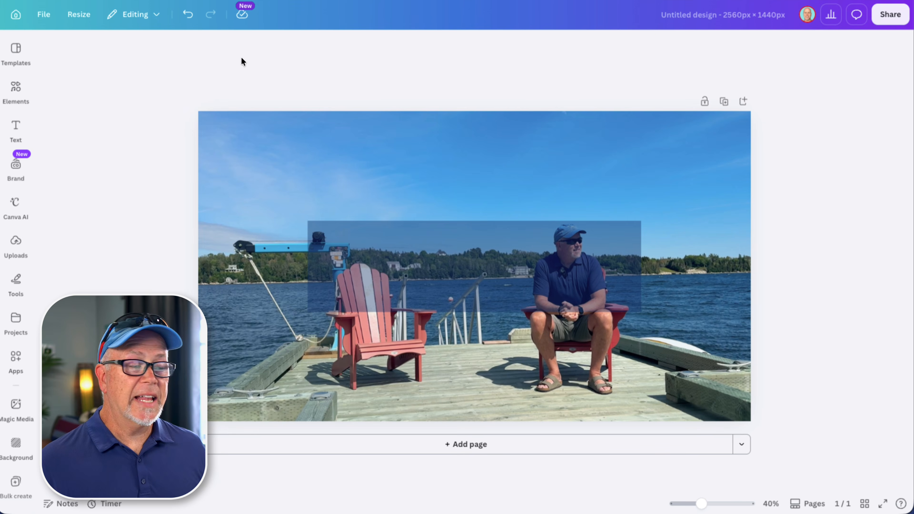
left_click(6, 94)
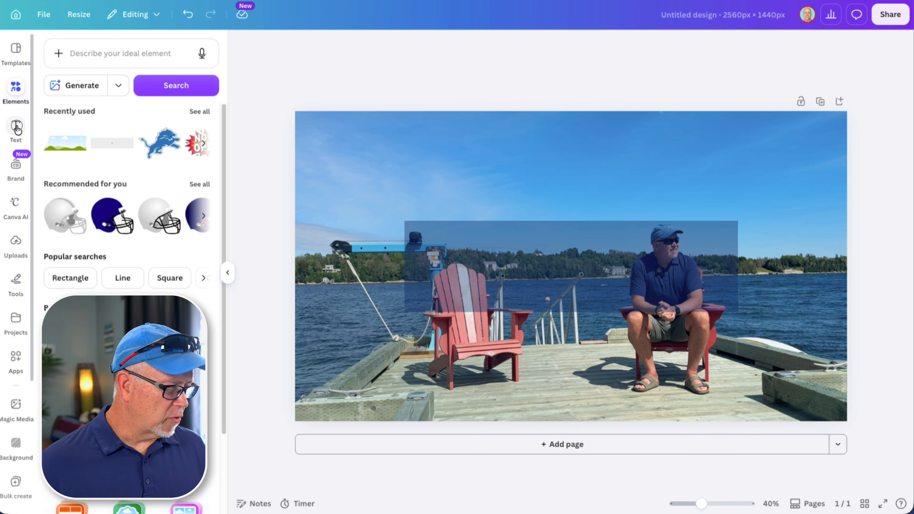
left_click(16, 126)
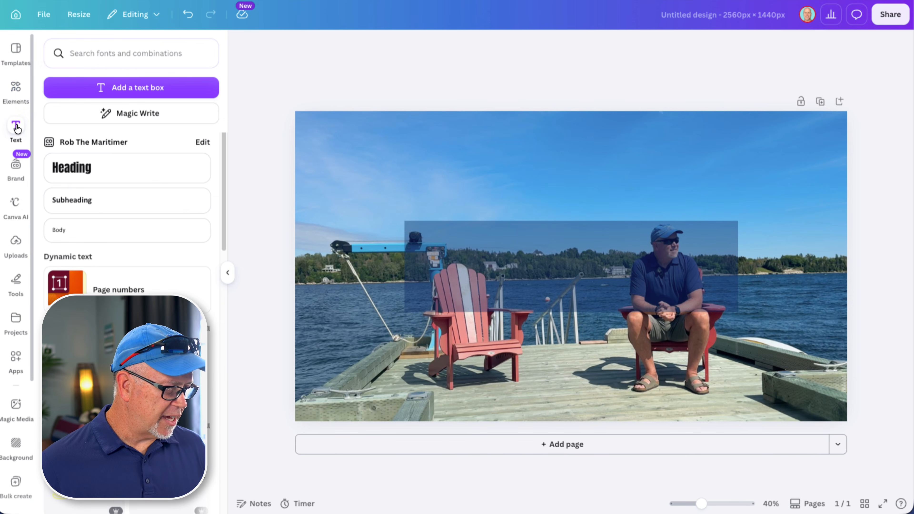
left_click(79, 169)
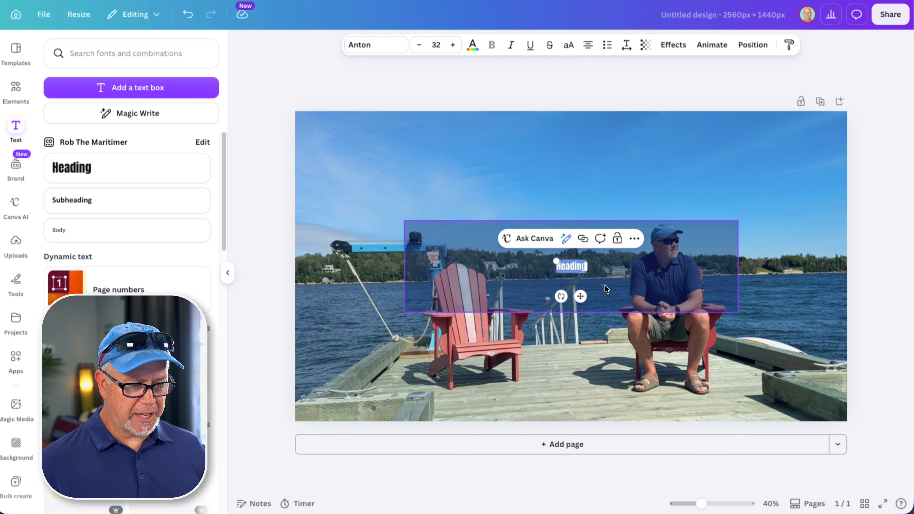
Step: Change the heading's font to League Spartan and resize it to about 44 font size
left_click_drag(586, 274, 615, 283)
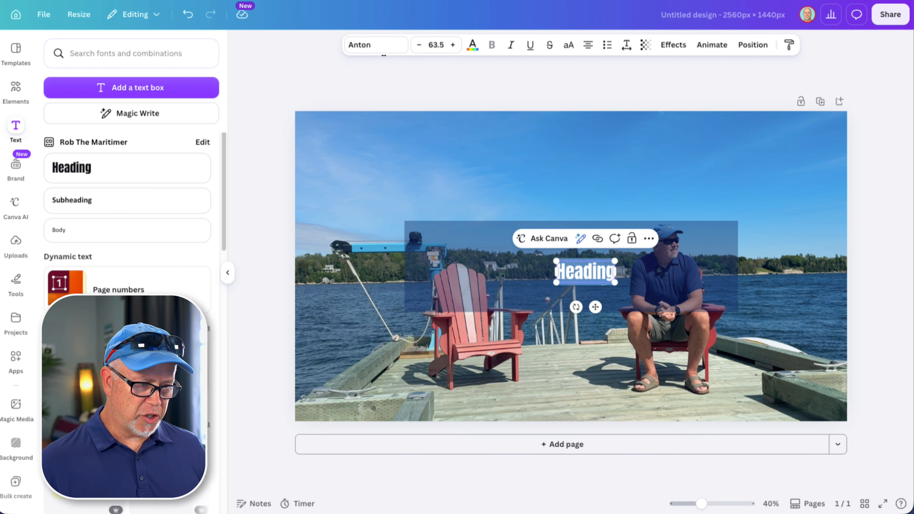
left_click(374, 45)
left_click(96, 237)
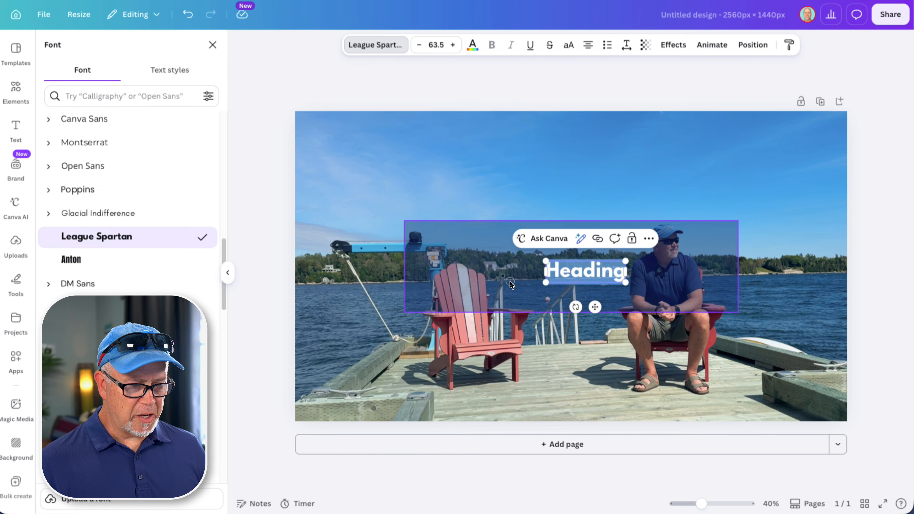
left_click(512, 285)
left_click_drag(619, 277, 537, 270)
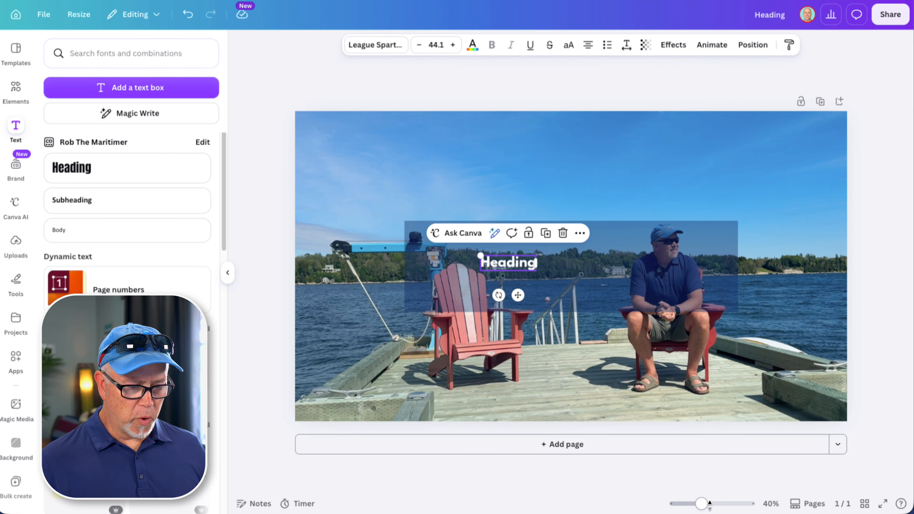
Step: Replace the heading text with "Youtube Success Starts Here."
left_click_drag(701, 504, 712, 504)
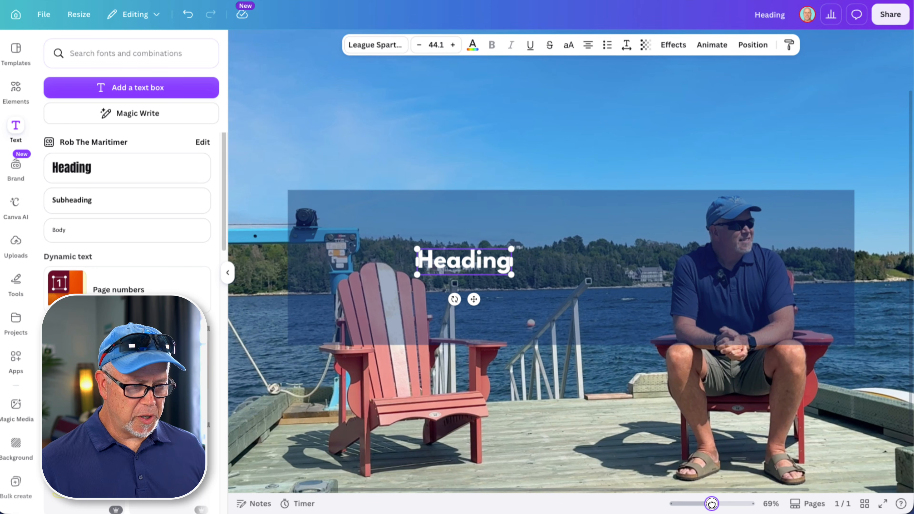
double_click(466, 260)
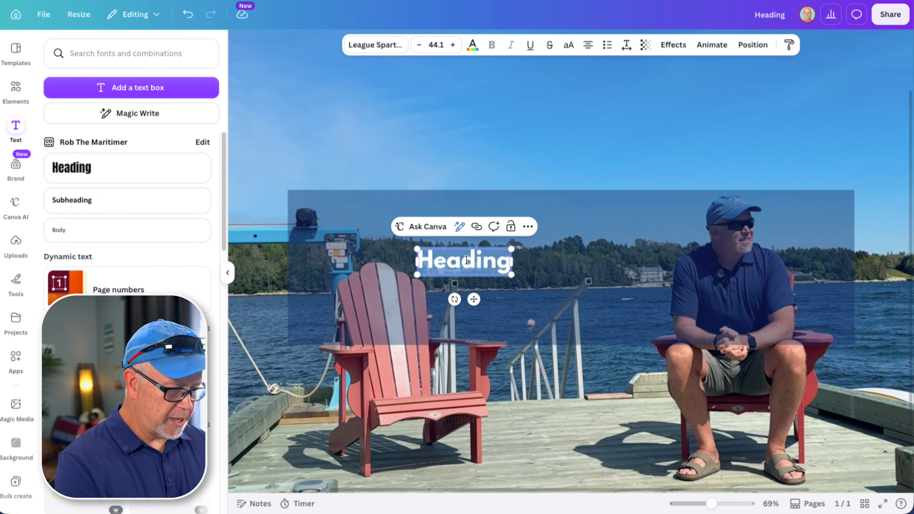
type("Youtube Success Starts Here.")
Step: Reduce the heading's line spacing to 1.19 and enlarge the text to about 50.9 font size
left_click(627, 45)
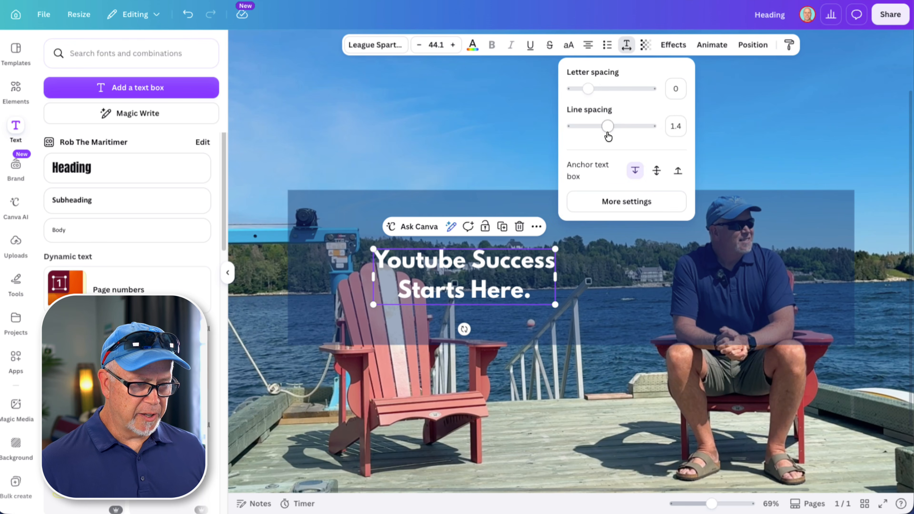
left_click_drag(607, 126, 599, 129)
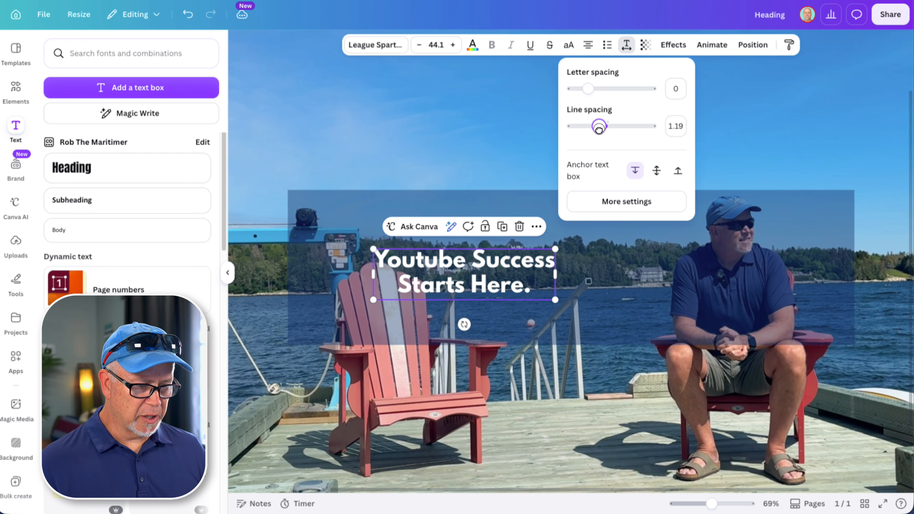
left_click_drag(555, 300, 583, 308)
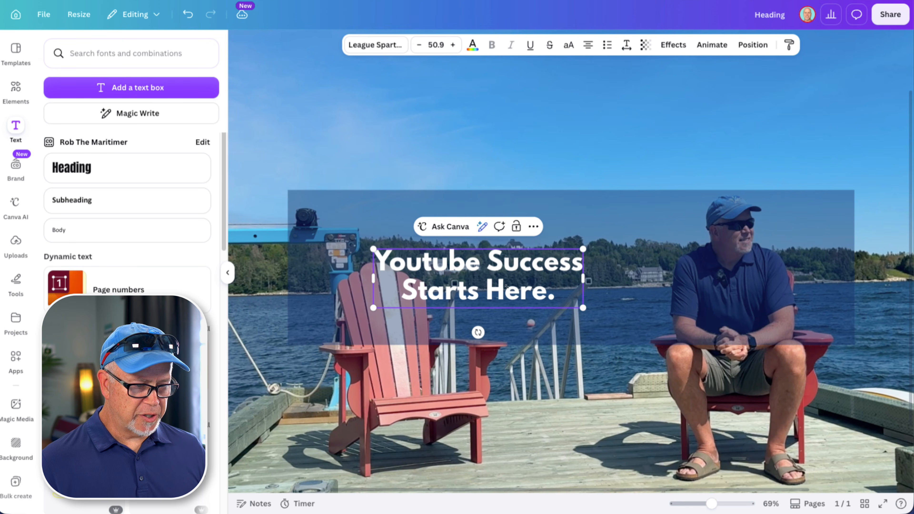
left_click(368, 237)
Step: Delete the semi-transparent safe-area rectangle from the design
left_click_drag(712, 504, 701, 504)
left_click(516, 487)
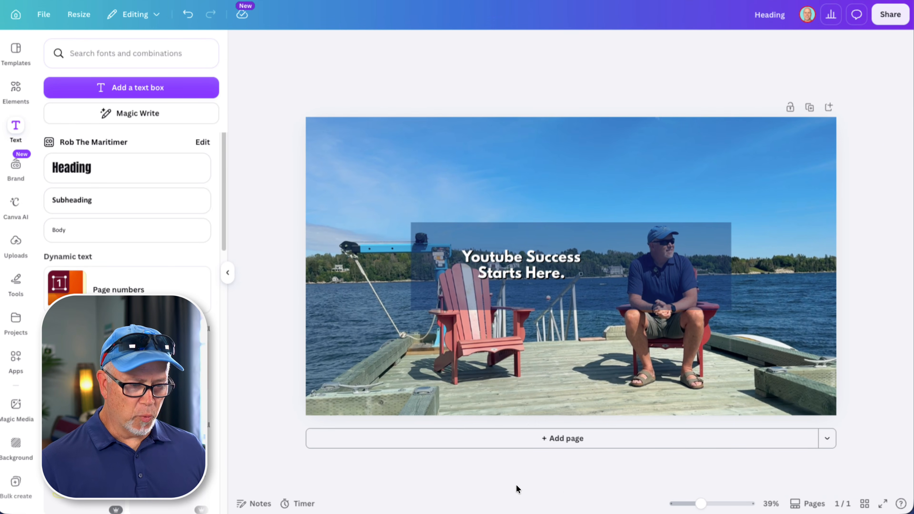
left_click(704, 247)
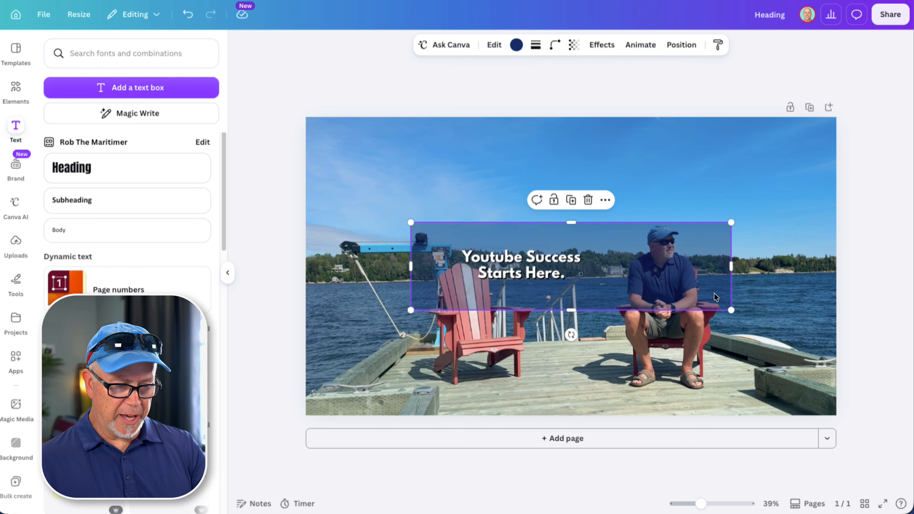
key("Delete")
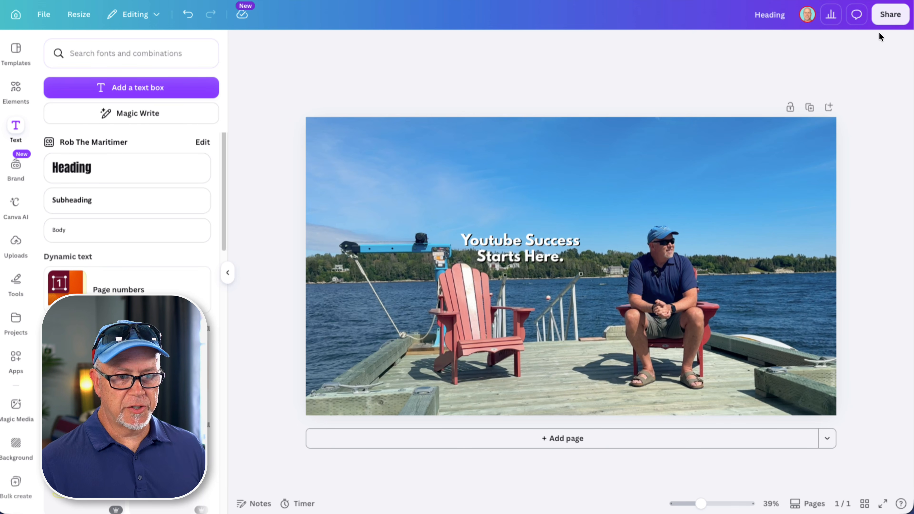
Step: Download the design as a PNG with the file size limited to 6000 KB
left_click(892, 15)
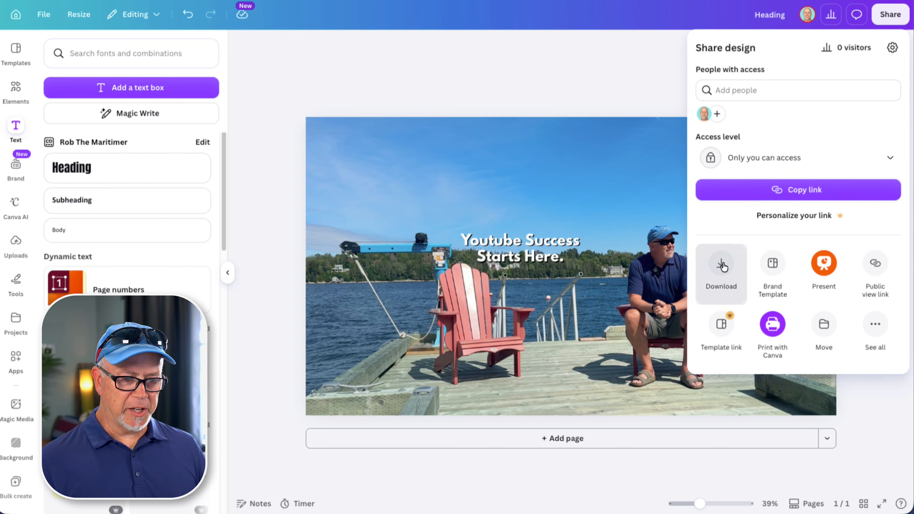
left_click(723, 262)
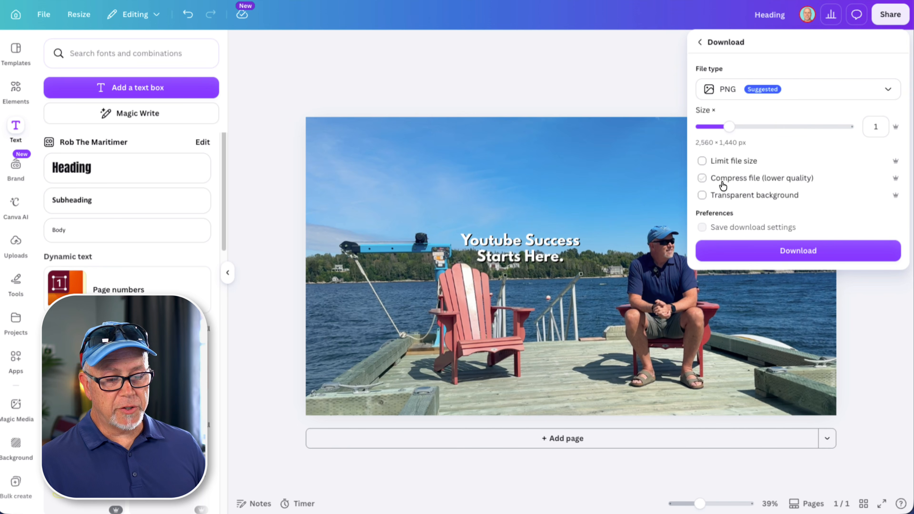
left_click(702, 162)
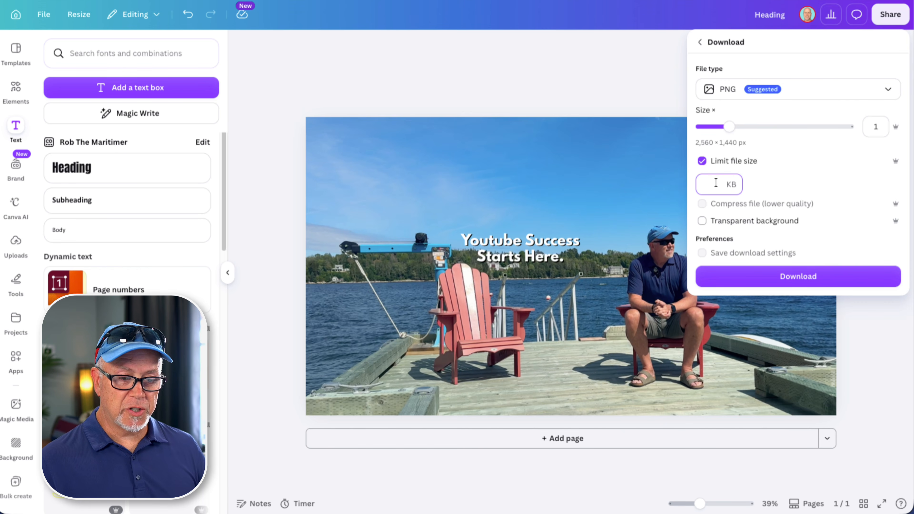
type("5000")
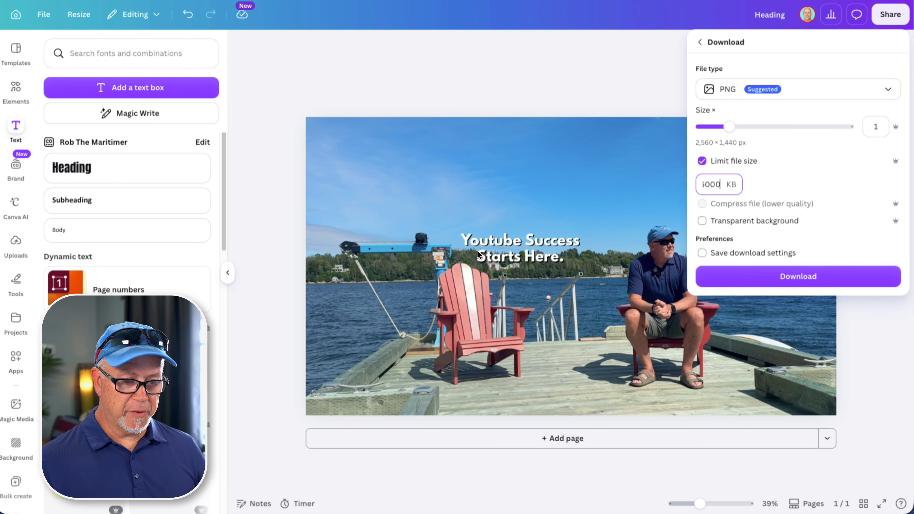
key("Tab")
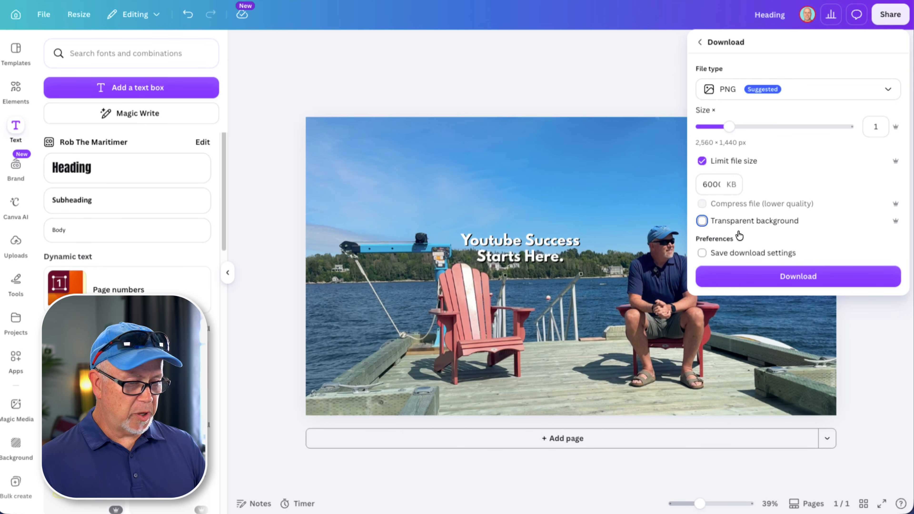
left_click(800, 276)
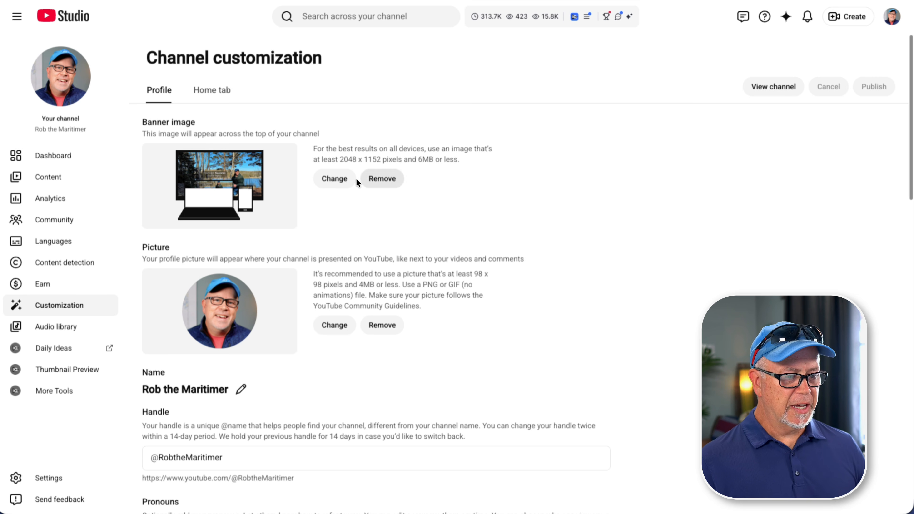
left_click(334, 180)
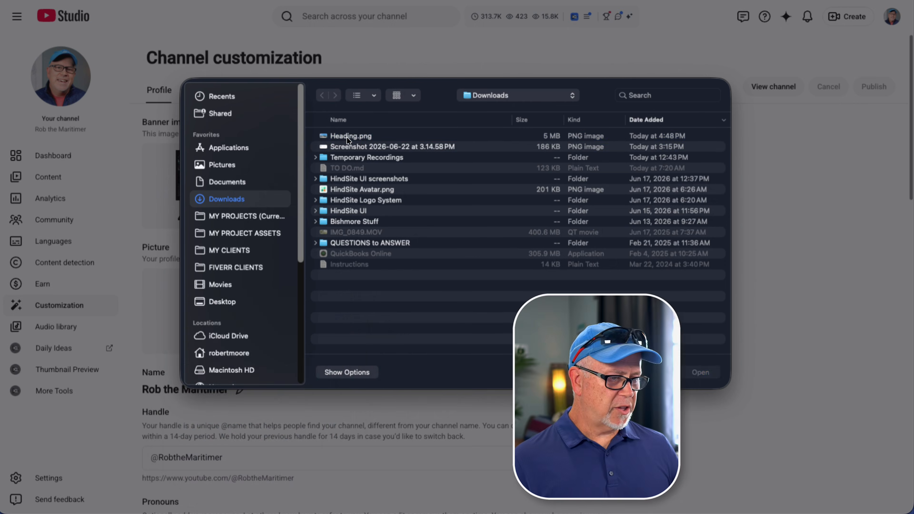
left_click(347, 137)
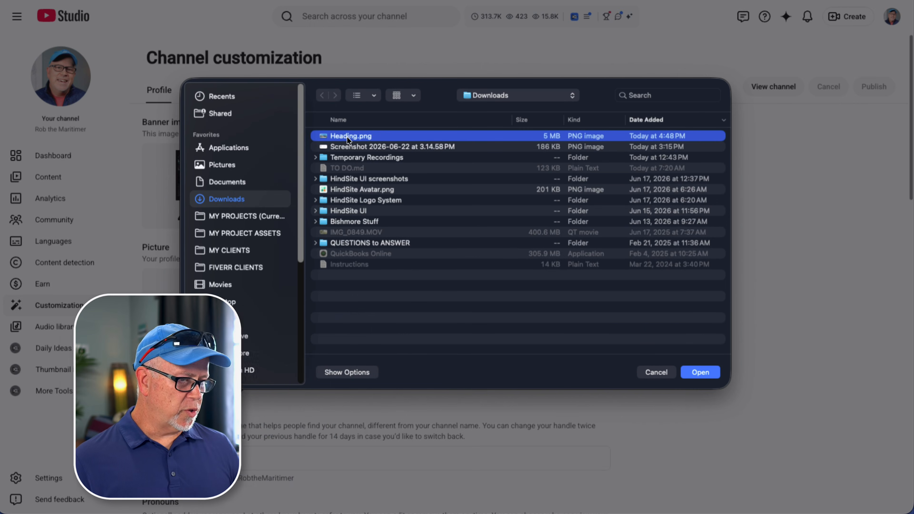
left_click(702, 369)
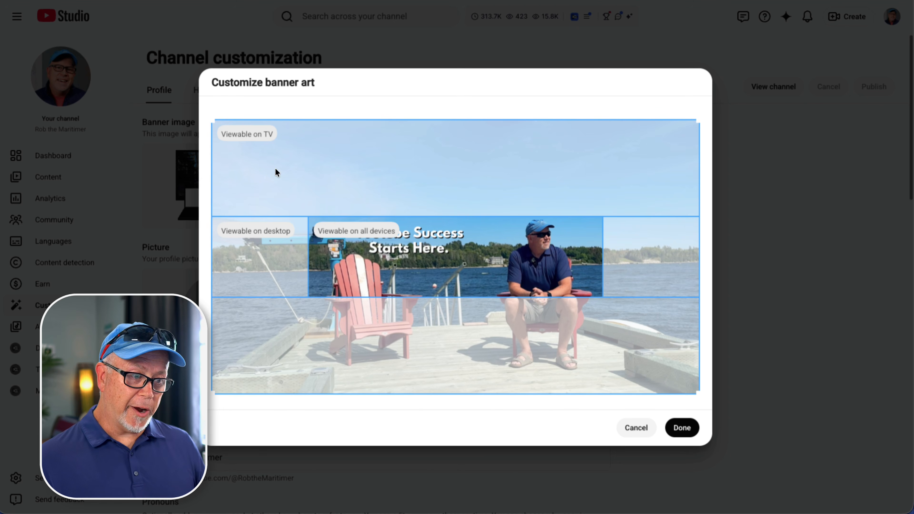
mouse_move(276, 138)
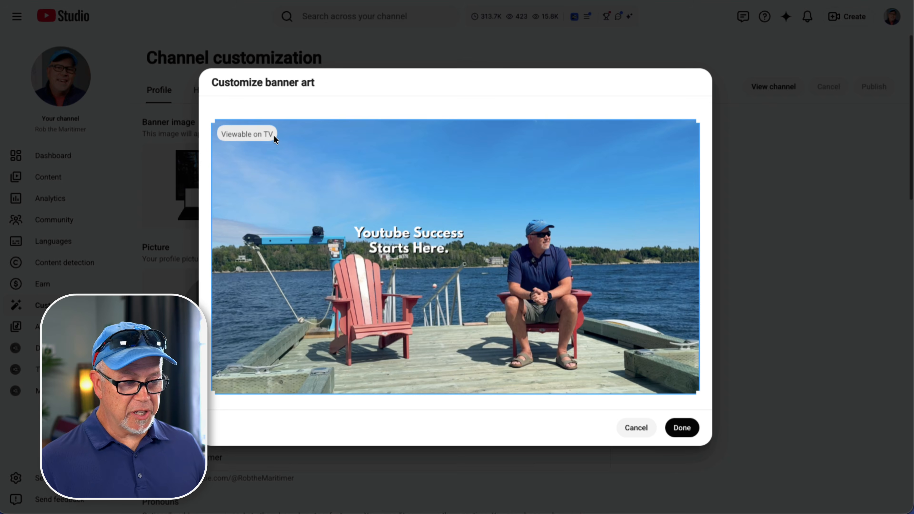
mouse_move(360, 234)
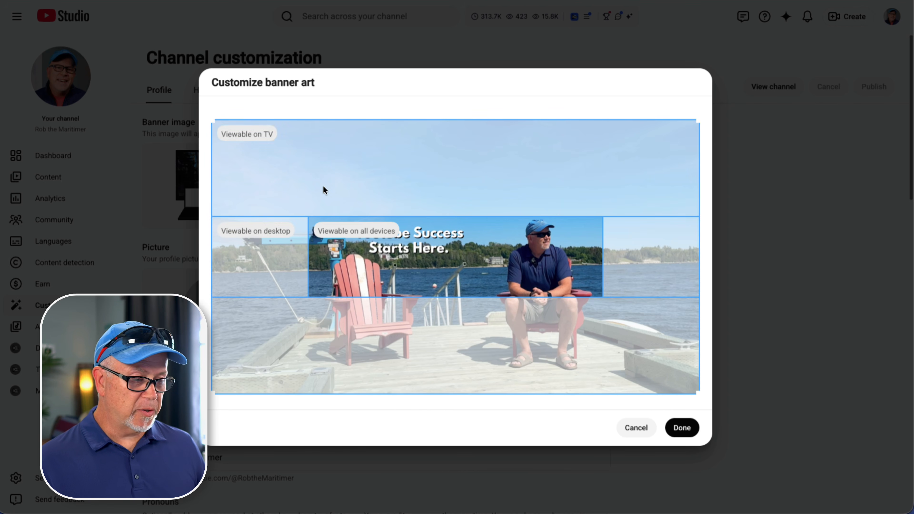
mouse_move(254, 227)
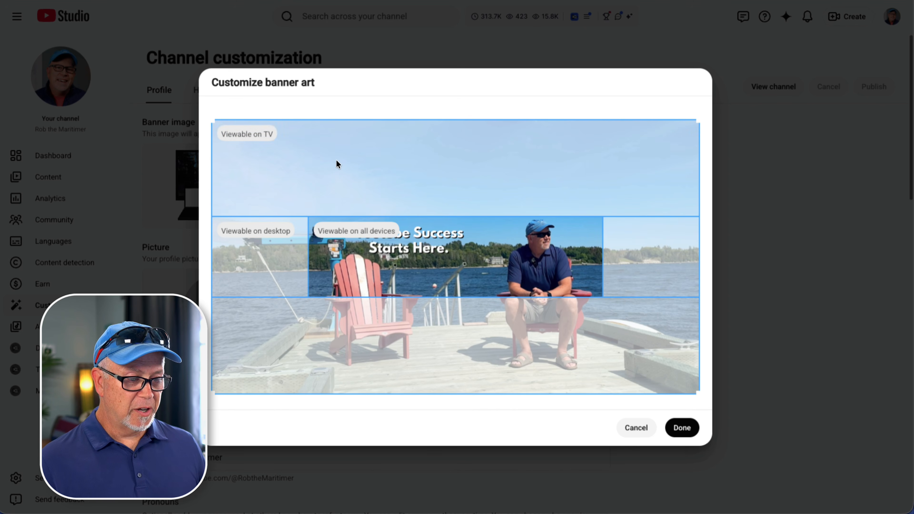
left_click(688, 429)
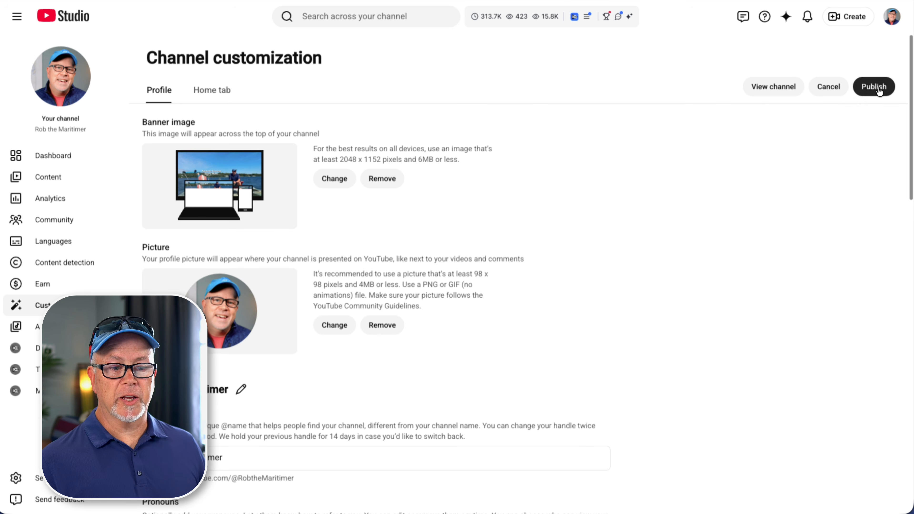
Step: Publish the updated channel customization
left_click(875, 87)
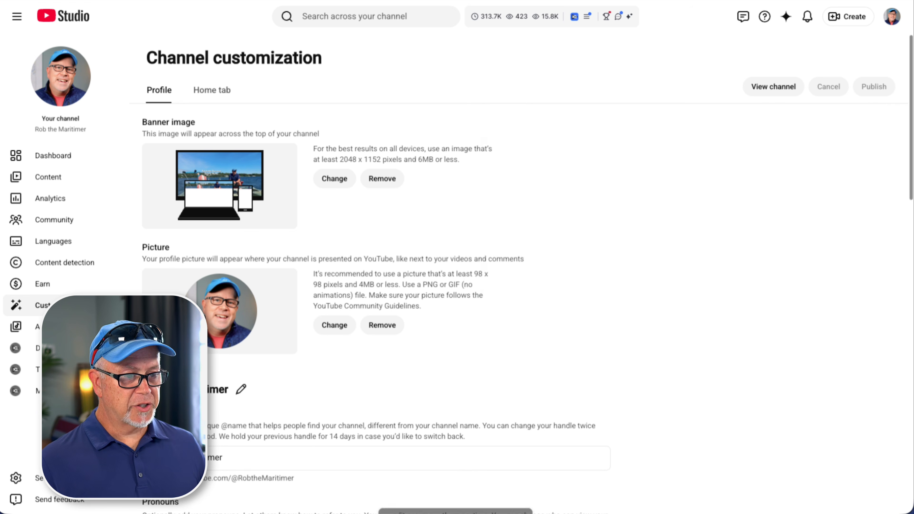
left_click(506, 0)
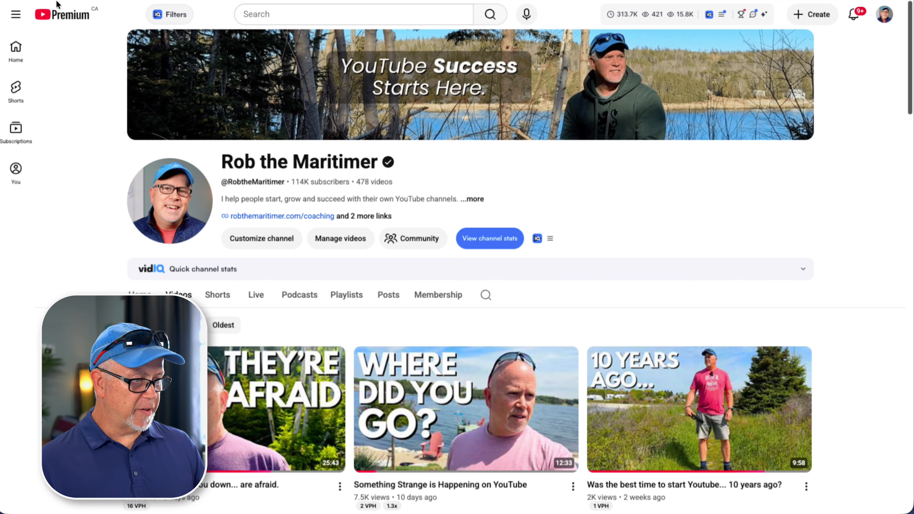
left_click(78, 1)
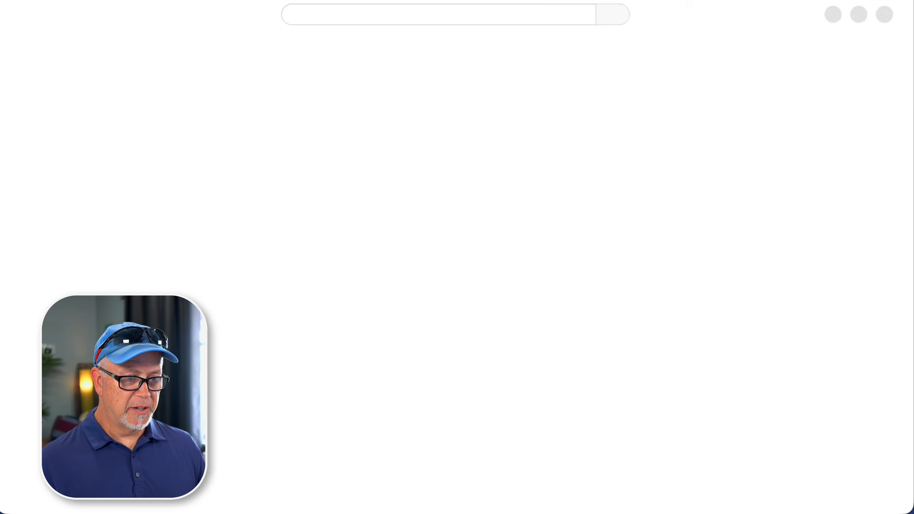